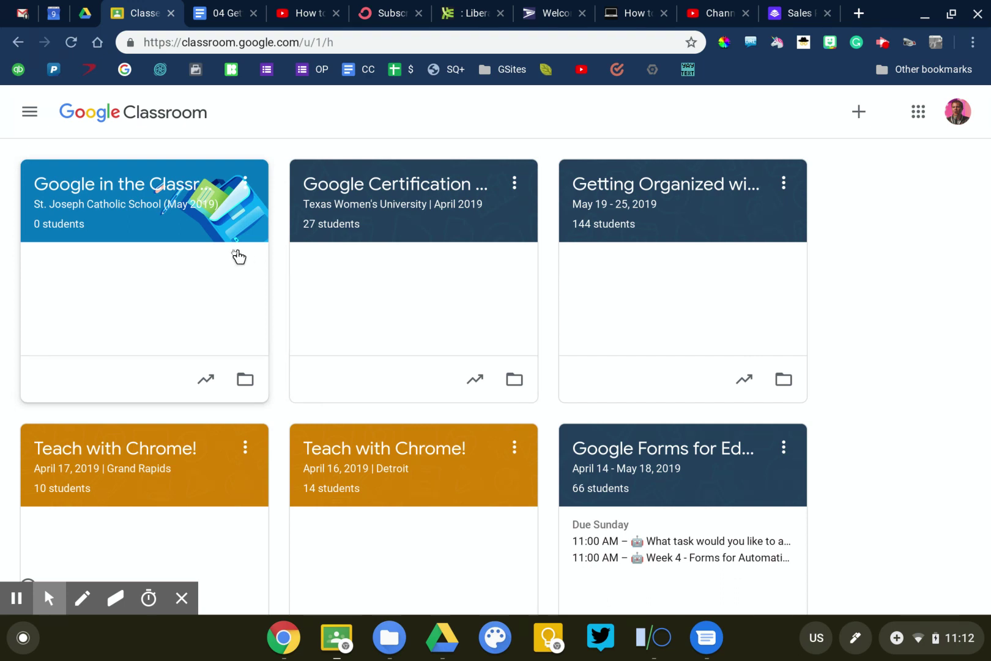
Peek at the Google in the Classroom card's actions menu and dismiss it
mouse_move(199, 284)
left_mouse_down()
mouse_move(183, 275)
mouse_move(205, 276)
left_mouse_up()
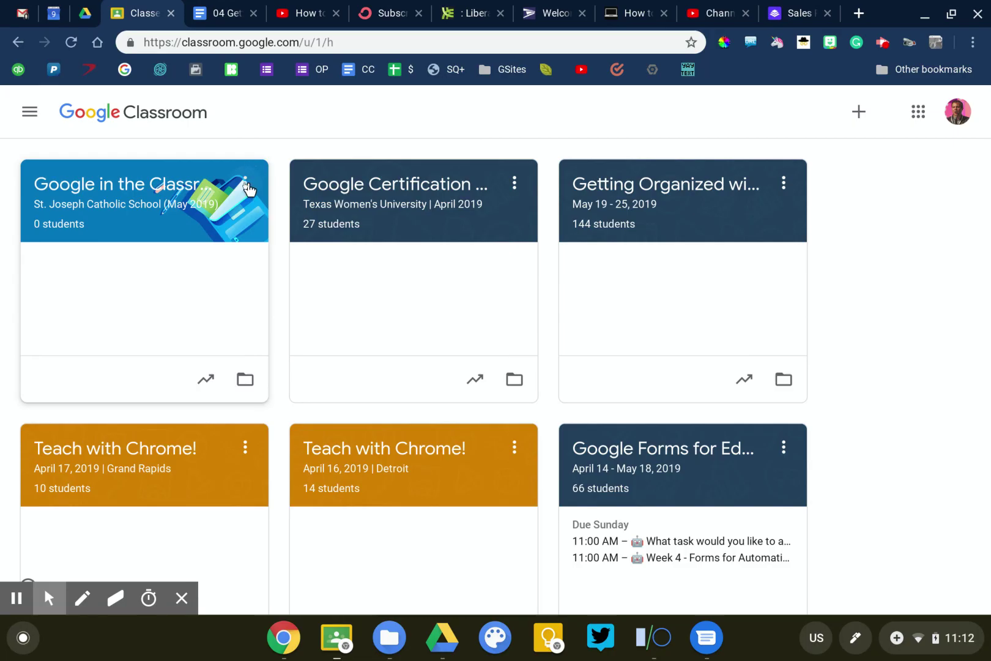
left_click(245, 184)
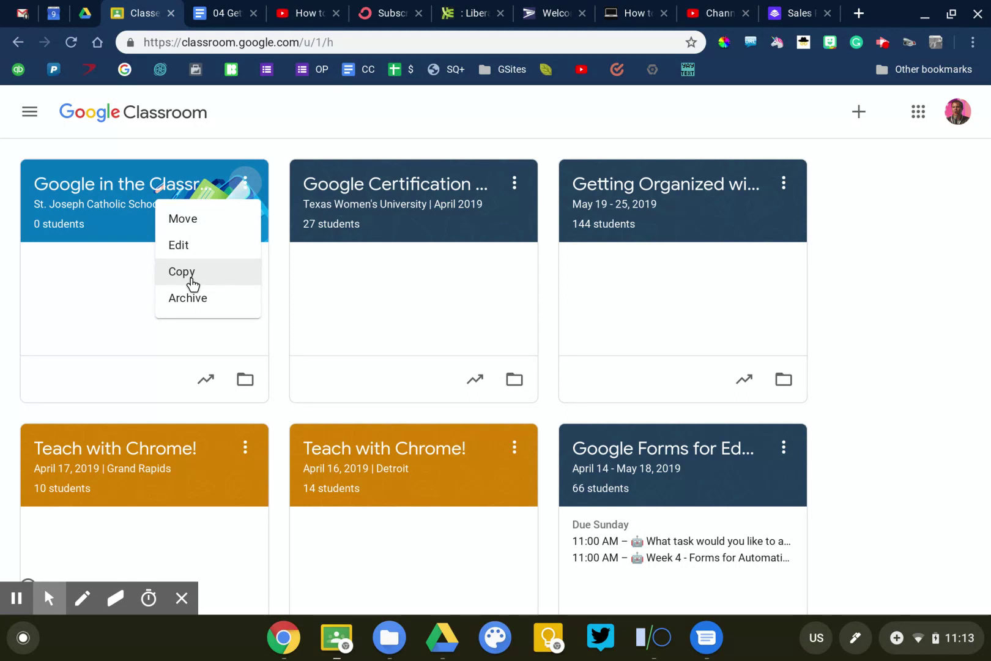
left_click(280, 152)
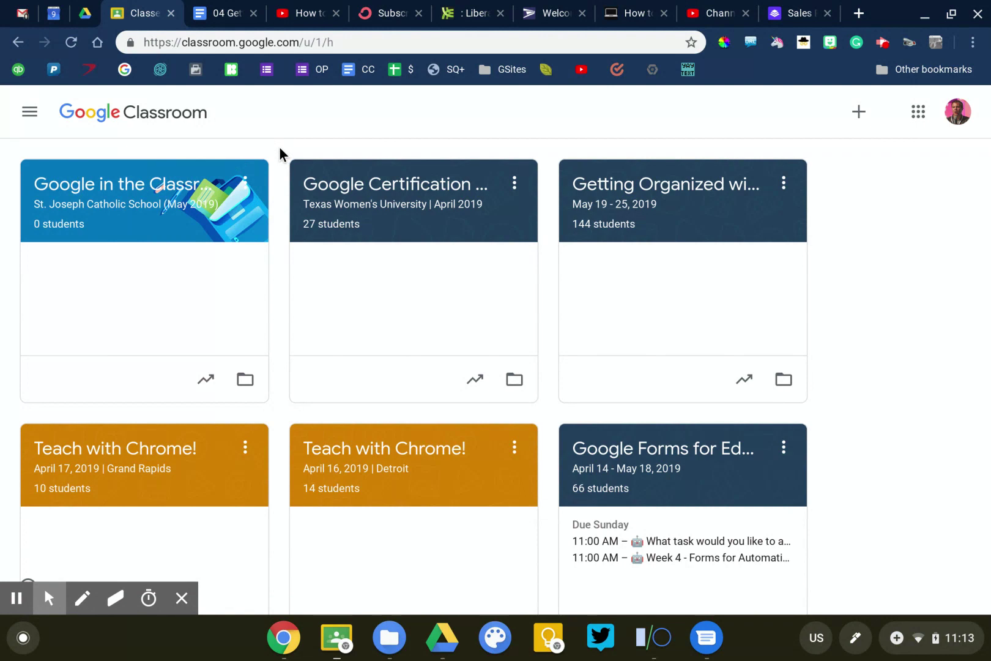
Enter the Google in the Classroom course and bring up its class settings
left_click(178, 188)
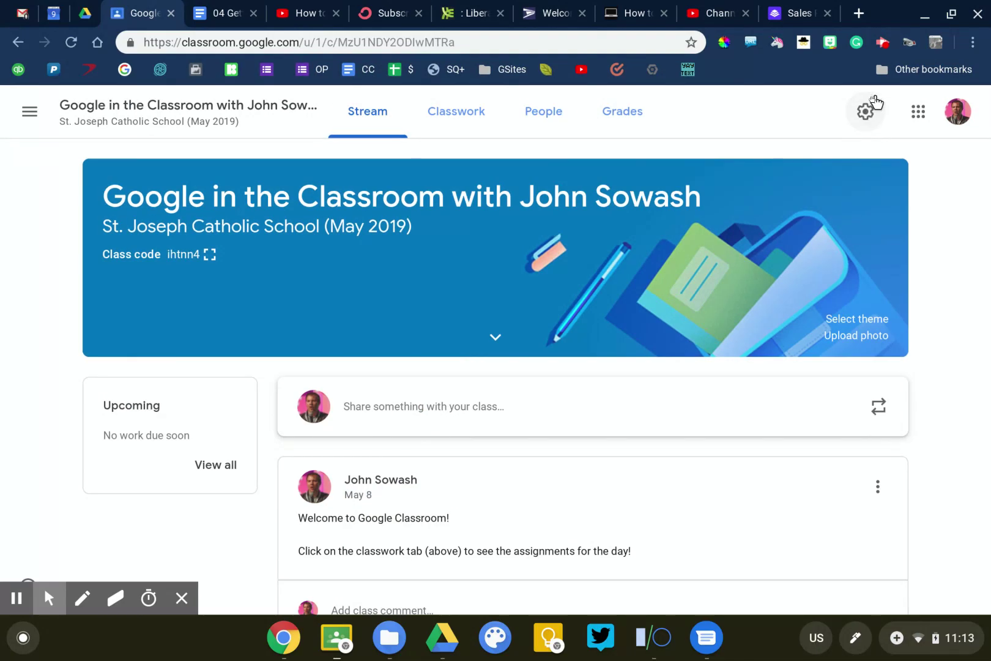
left_click(867, 109)
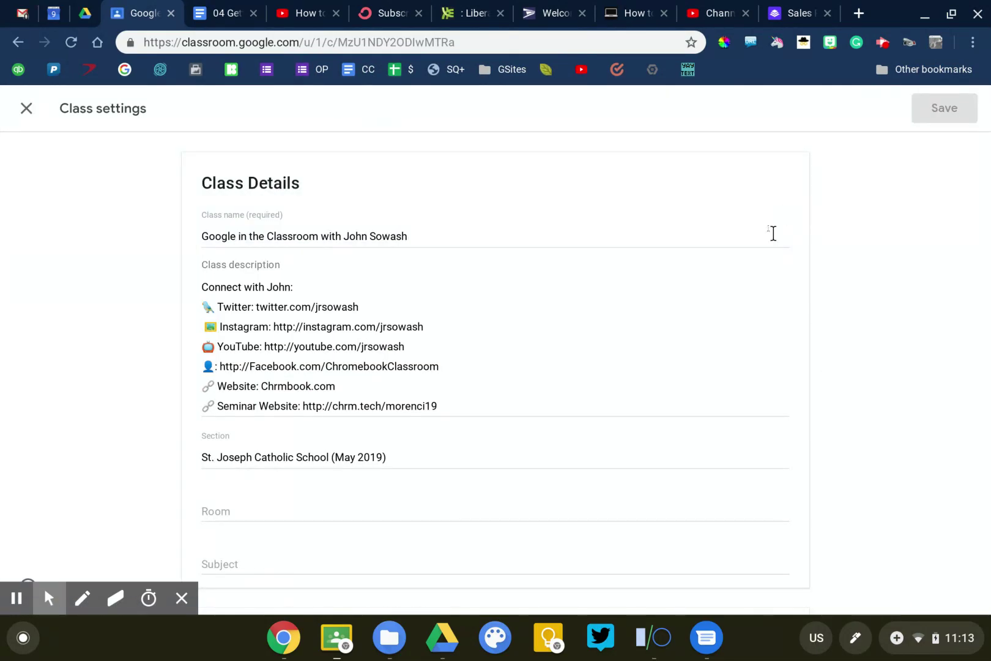
scroll(774, 233, "down", 2)
scroll(774, 234, "down", 3)
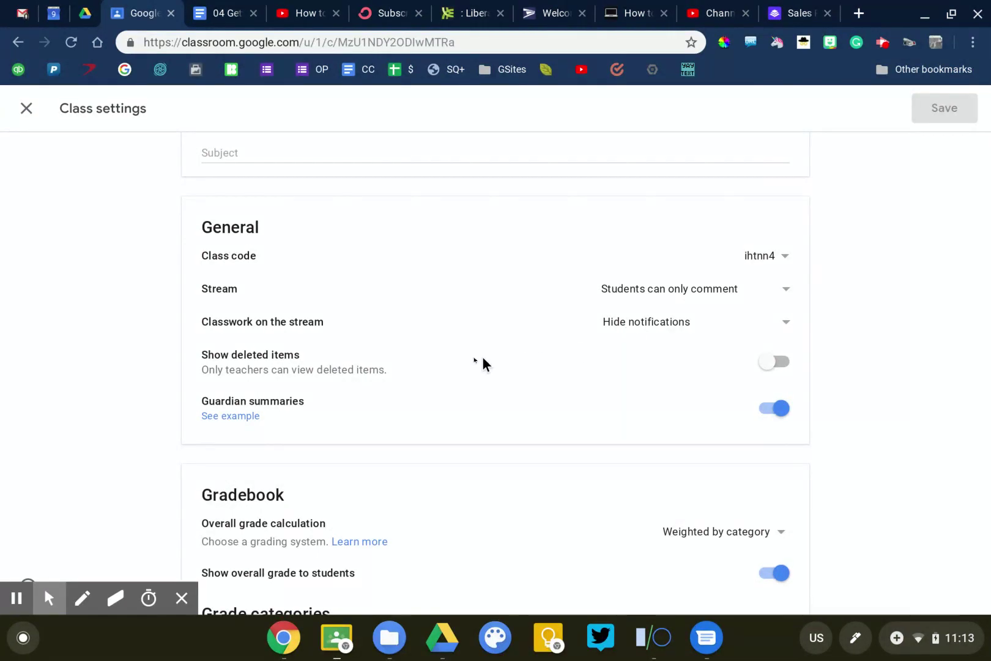
scroll(674, 392, "down", 1)
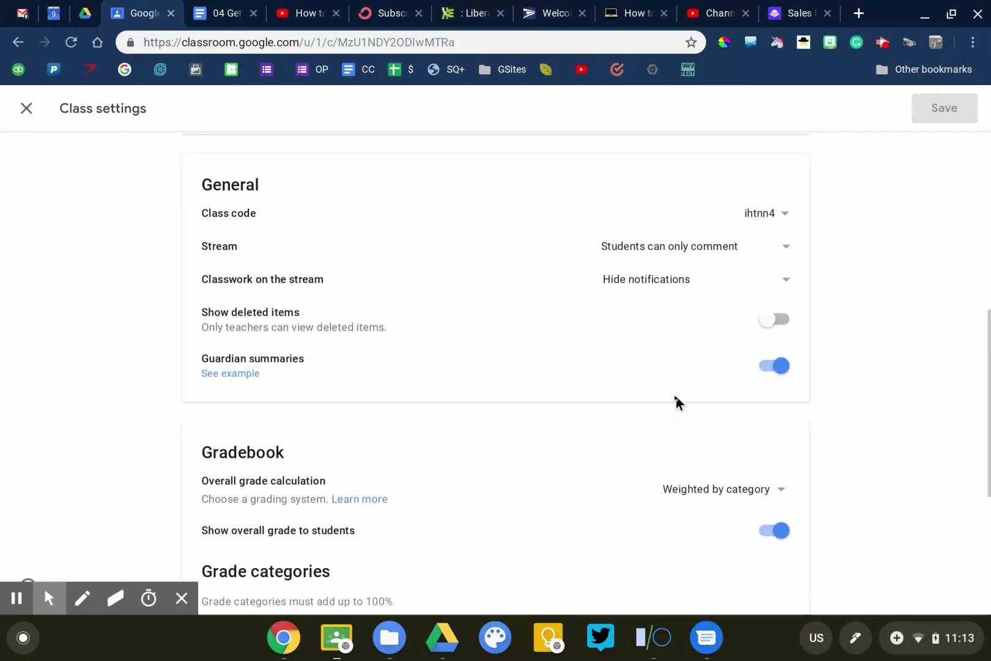
scroll(675, 401, "down", 2)
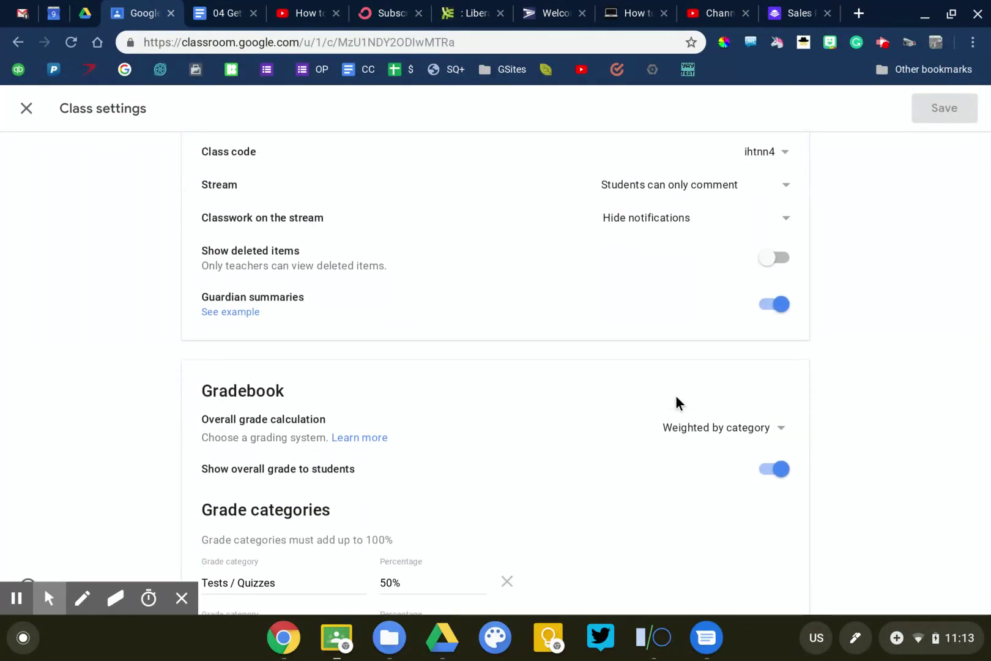
scroll(676, 403, "down", 2)
scroll(676, 403, "down", 2)
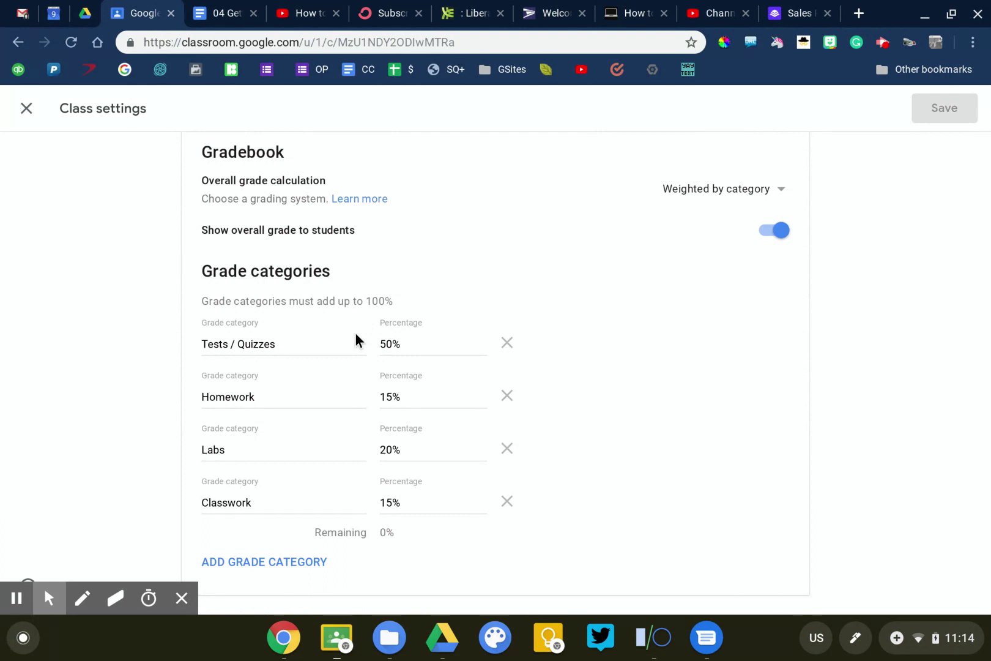
scroll(356, 338, "up", 3)
scroll(355, 333, "up", 10)
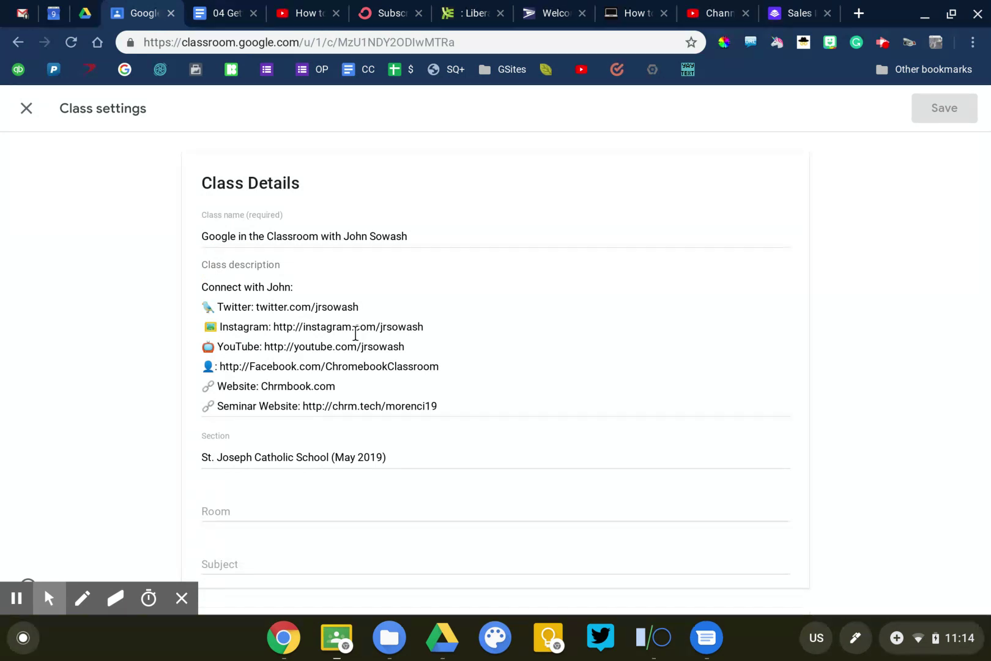
scroll(355, 334, "down", 1)
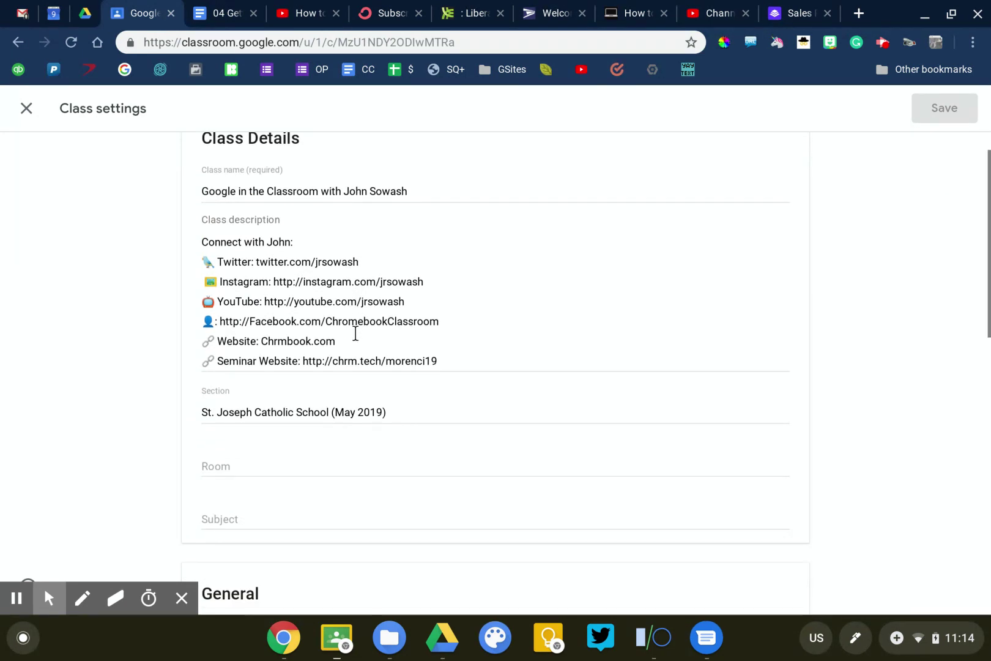
scroll(356, 334, "down", 1)
scroll(357, 334, "down", 4)
scroll(356, 334, "down", 1)
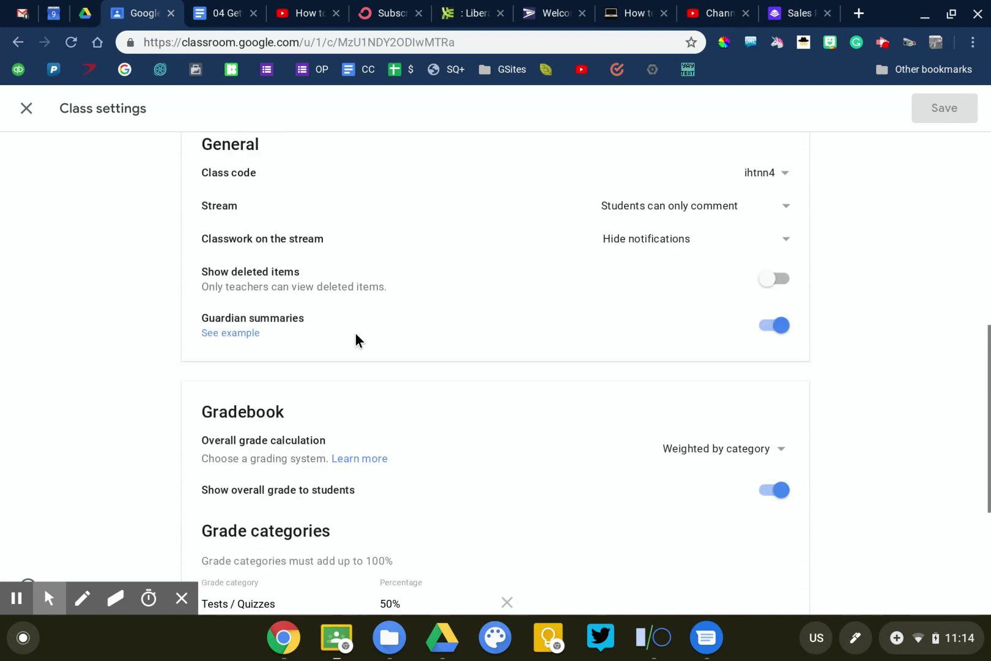
scroll(356, 333, "down", 3)
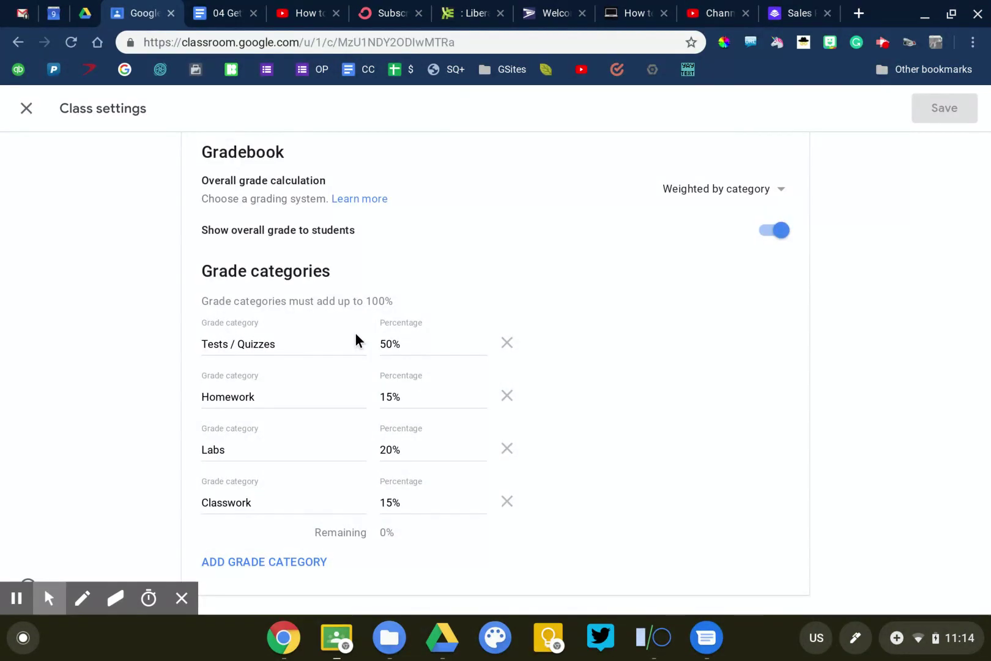
scroll(355, 332, "up", 3)
scroll(357, 337, "up", 5)
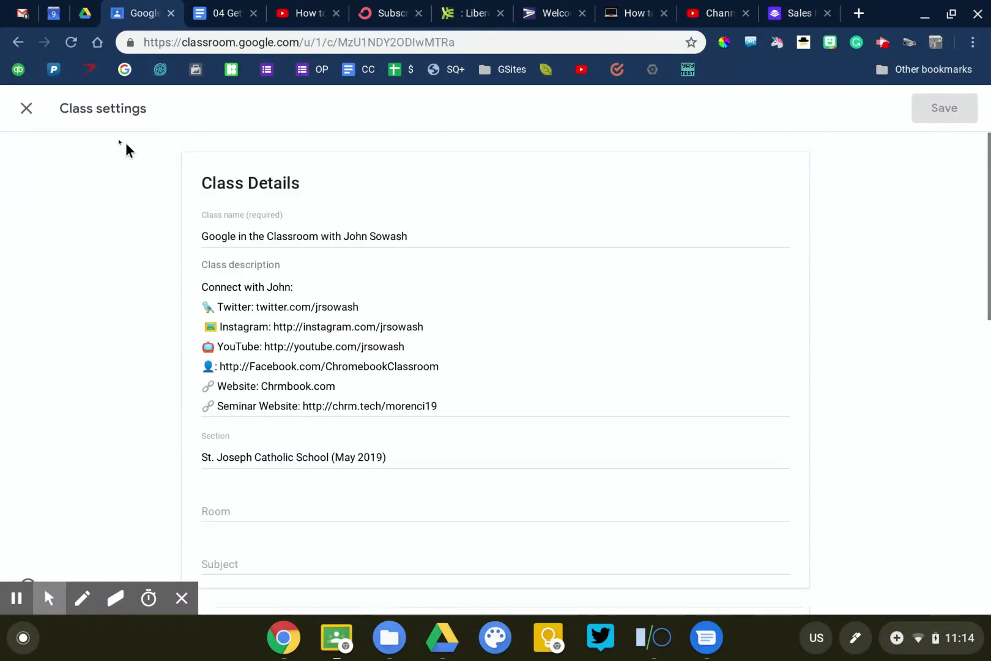
Leave class settings and show the Classwork page with its topics
left_click(27, 111)
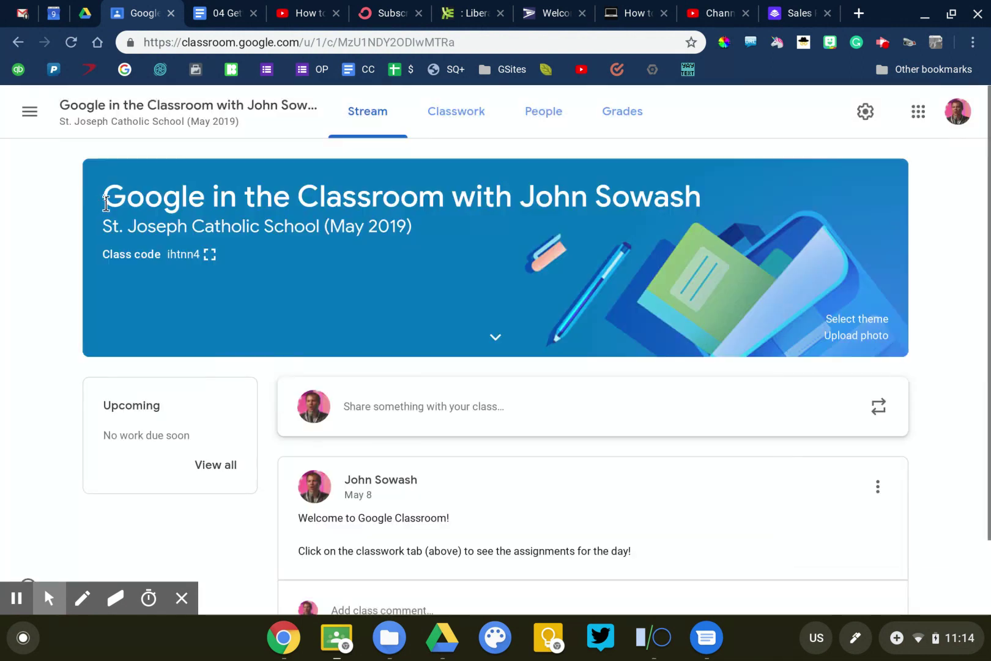
left_click(461, 131)
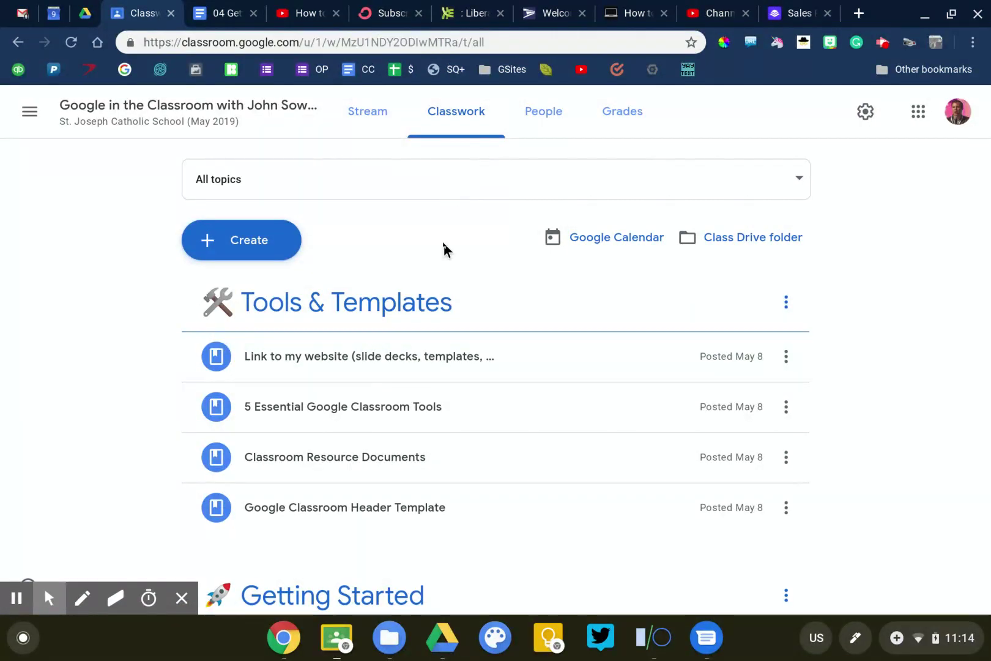
left_click(244, 261)
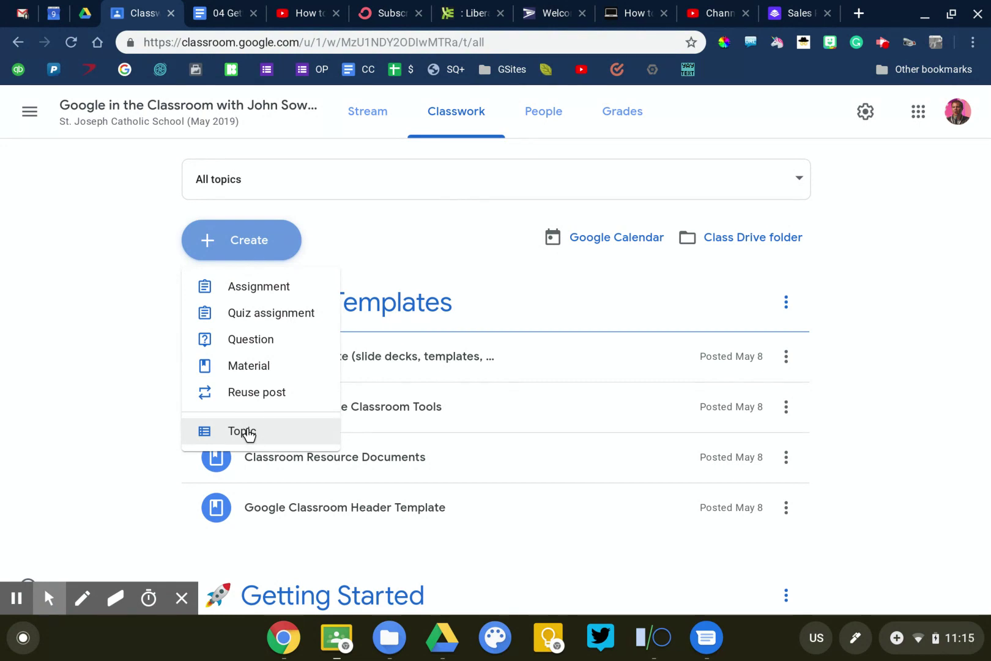
left_click(388, 229)
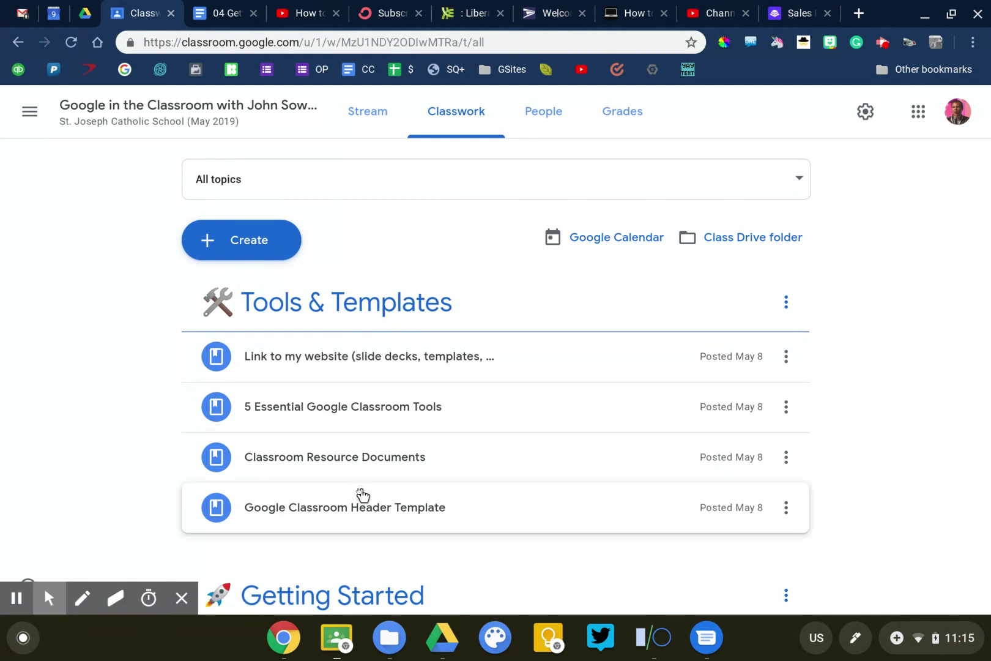
scroll(363, 494, "down", 1)
scroll(363, 494, "down", 5)
scroll(362, 494, "down", 2)
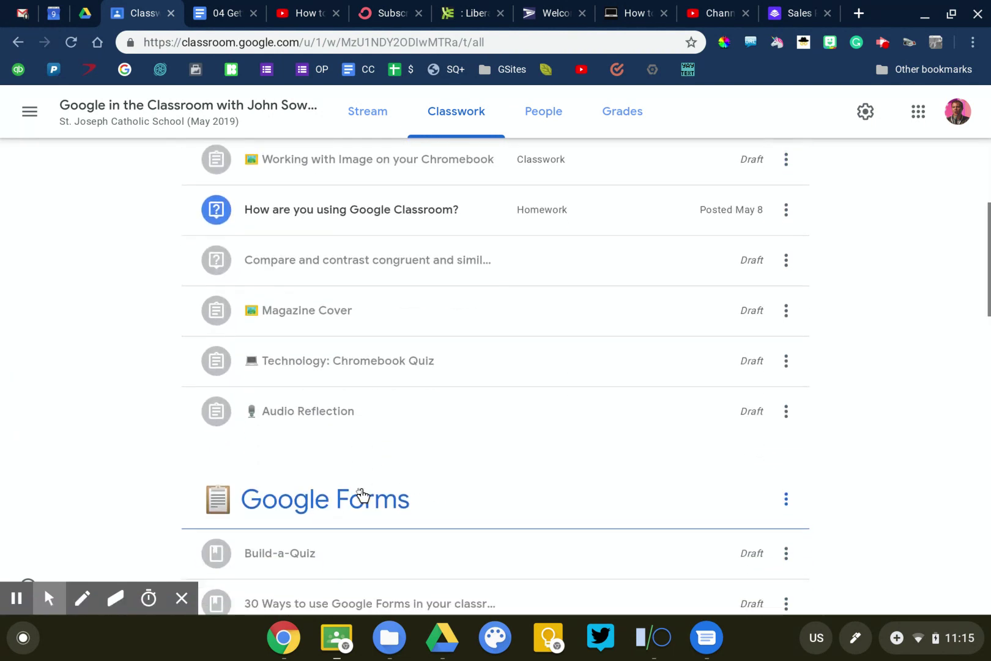
scroll(362, 494, "down", 2)
scroll(362, 494, "down", 2)
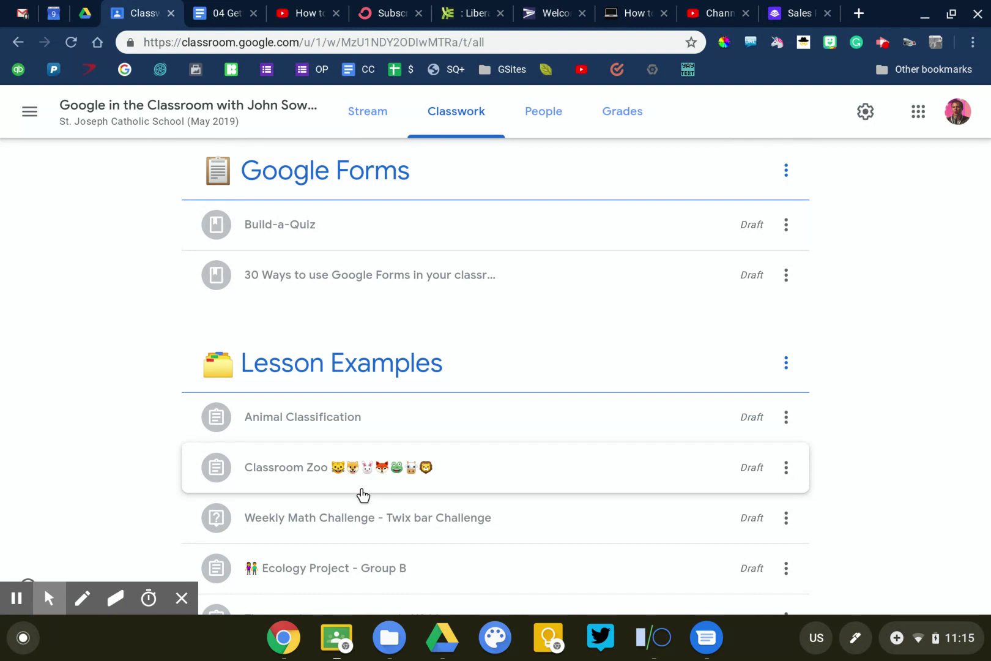
scroll(362, 494, "up", 1)
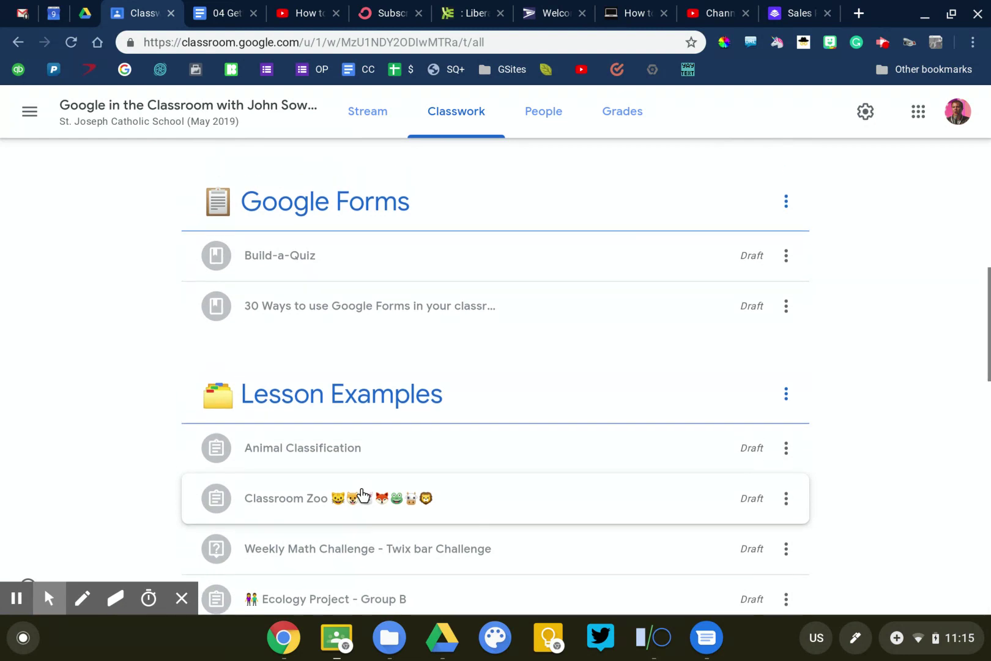
scroll(363, 494, "up", 3)
scroll(362, 494, "up", 5)
scroll(363, 494, "up", 1)
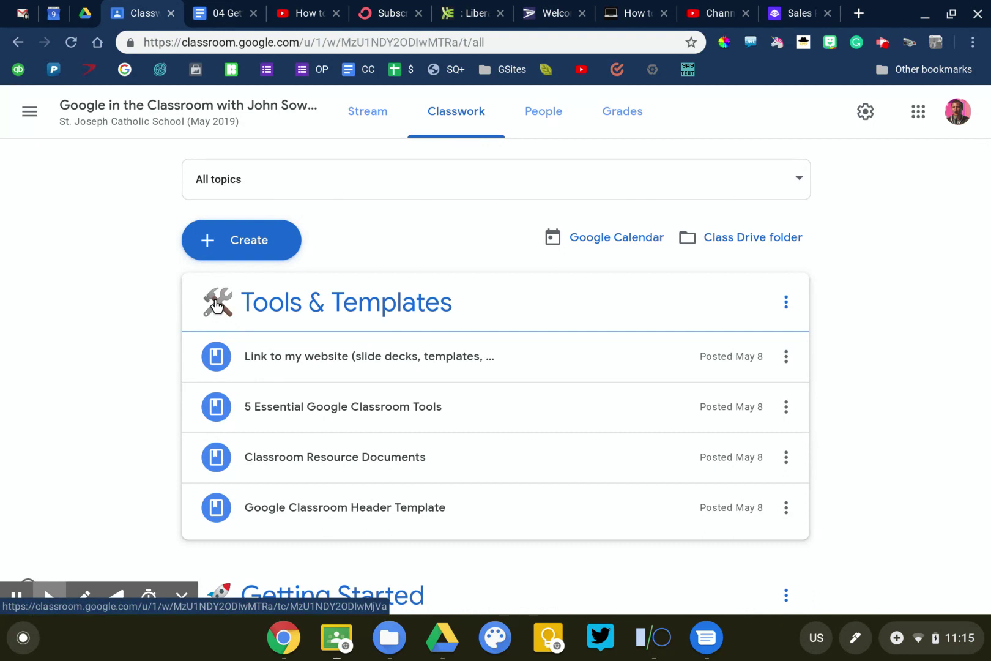
scroll(216, 304, "down", 1)
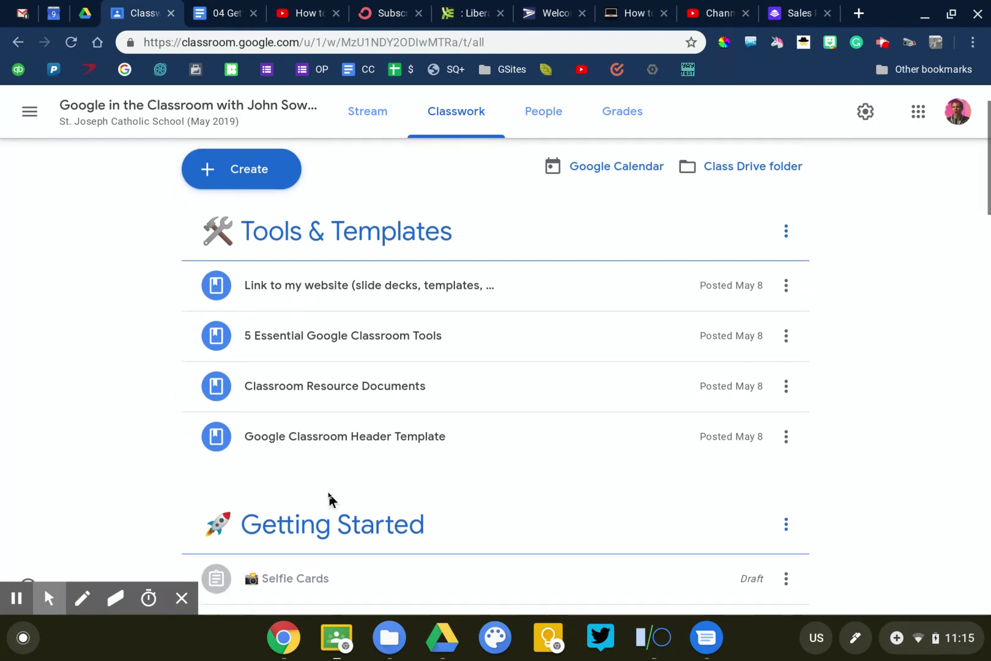
scroll(329, 500, "down", 3)
scroll(331, 501, "up", 4)
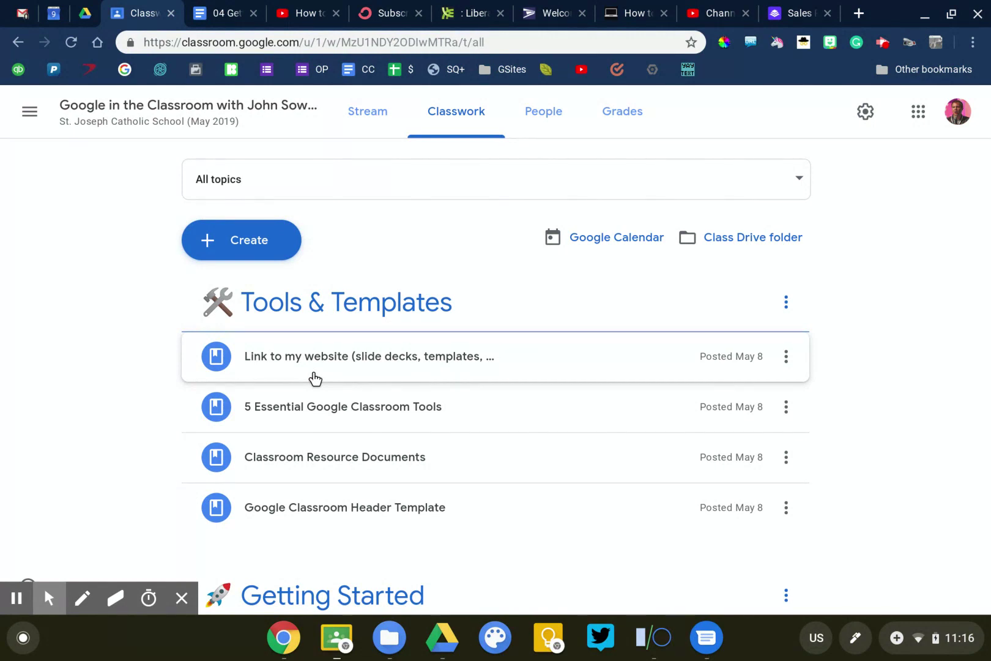
scroll(314, 378, "down", 1)
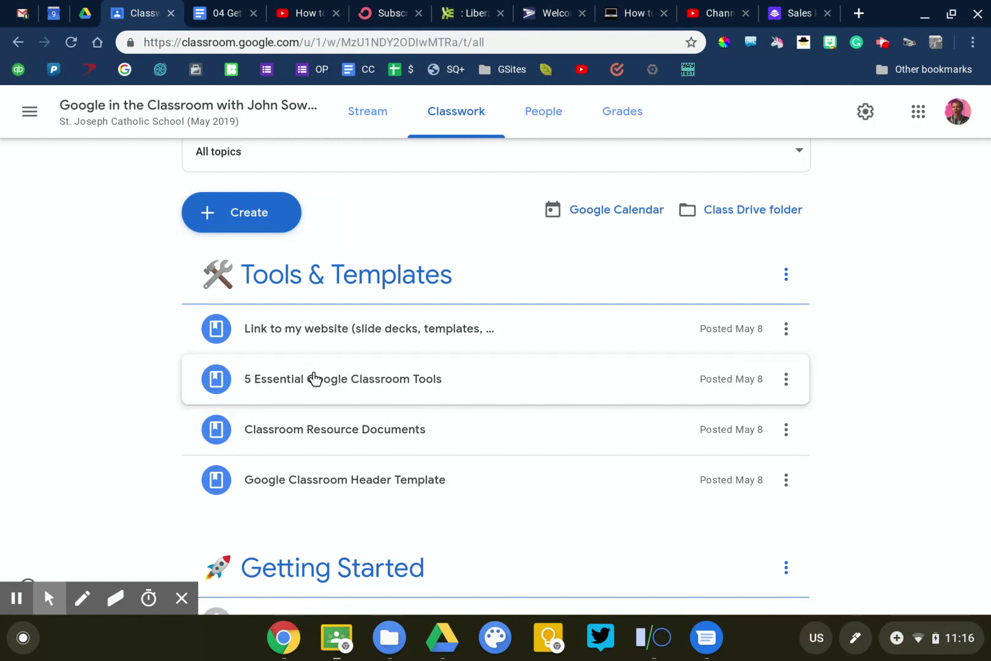
scroll(314, 378, "down", 1)
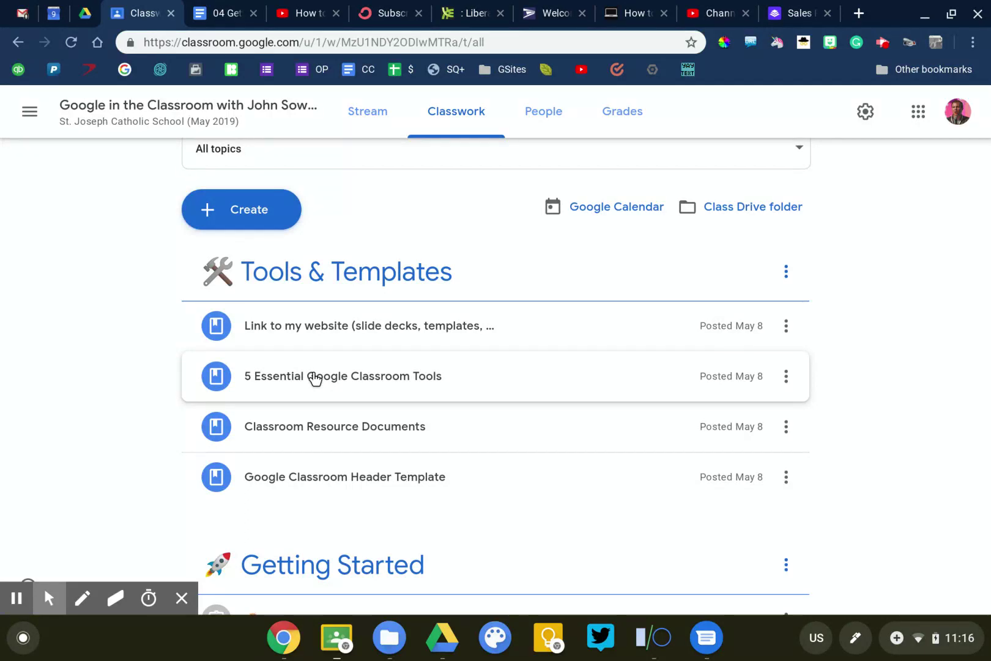
scroll(314, 377, "down", 1)
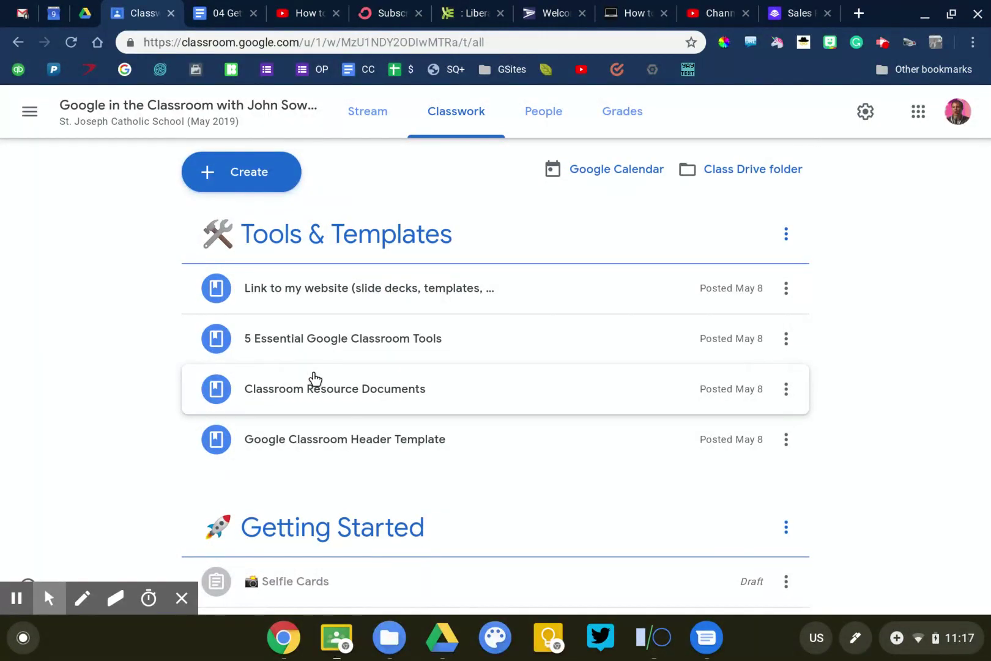
left_click(371, 117)
scroll(400, 432, "down", 2)
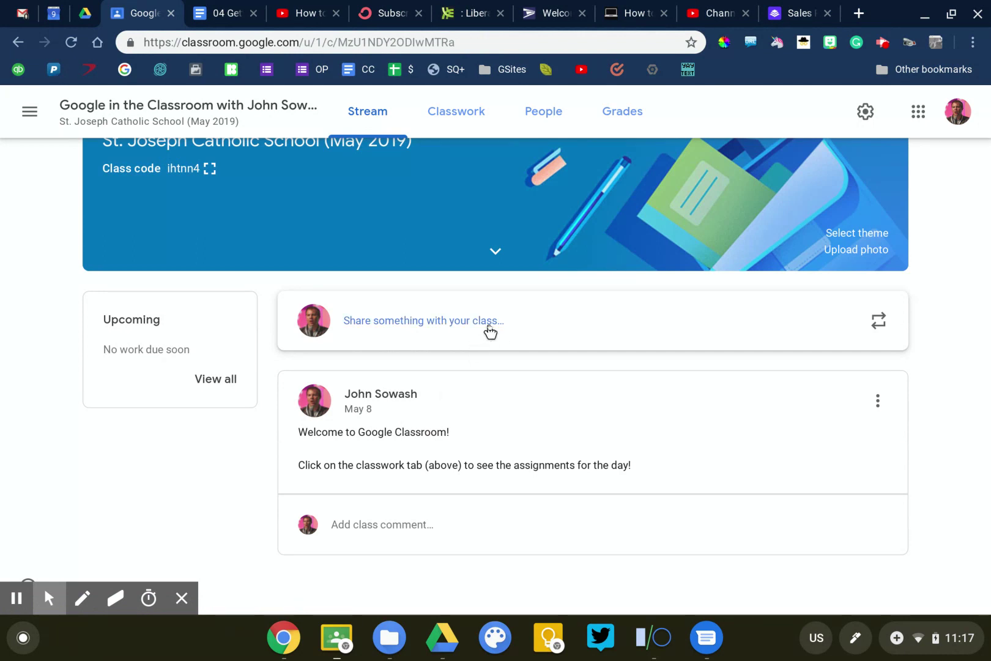
Start reusing a post from another class, then close the Select post picker
left_click(877, 324)
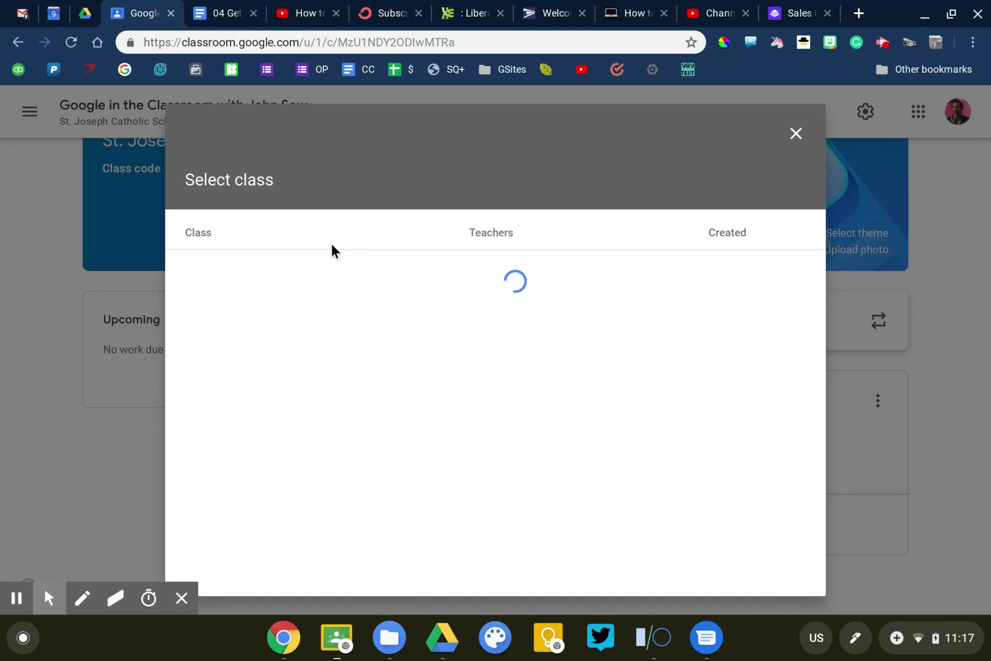
left_click(795, 135)
View the People page listing John Sowash as teacher, then return to the Stream
left_click(522, 118)
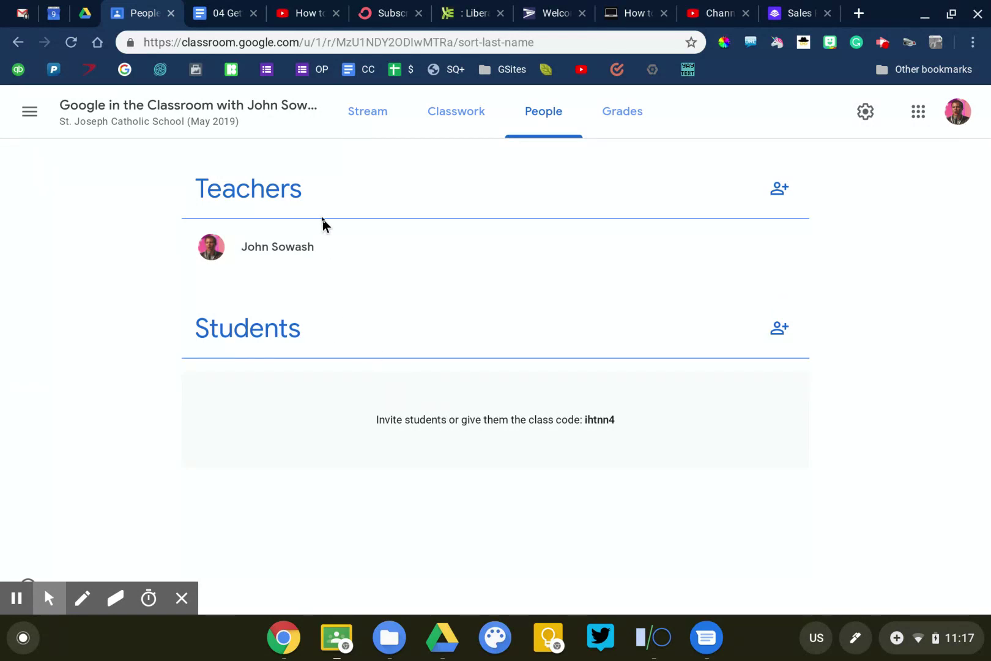
left_click(376, 131)
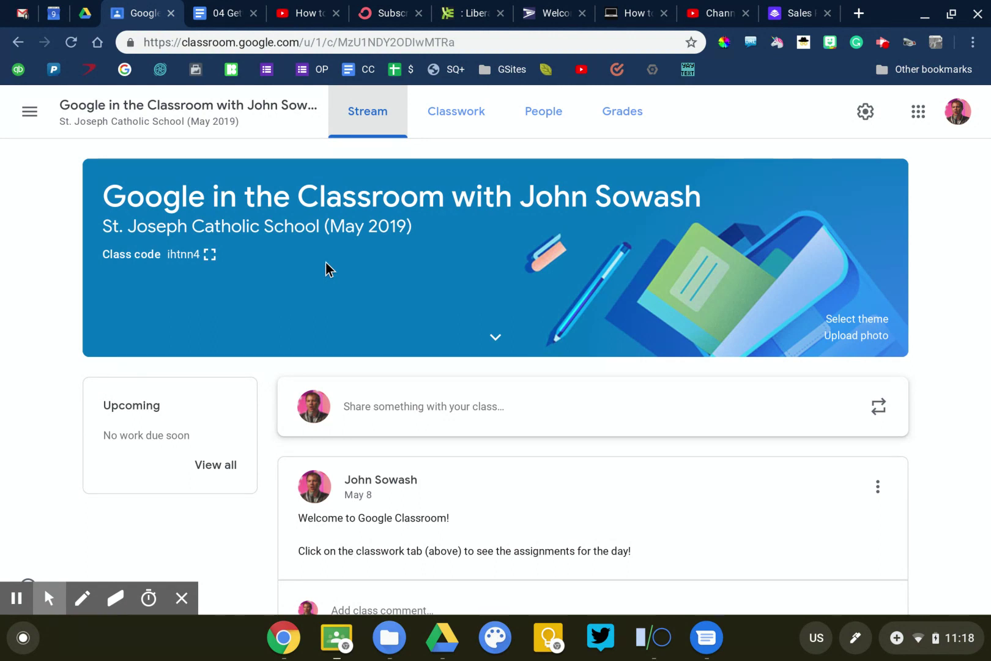
scroll(326, 263, "down", 2)
scroll(330, 281, "up", 2)
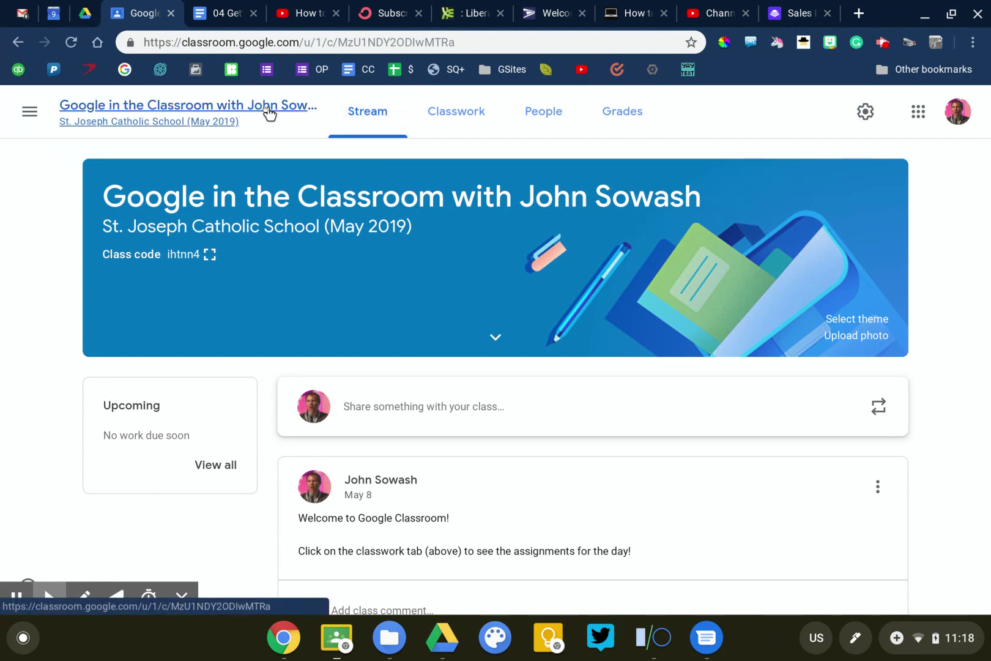
Go back to the home grid of all class cards
left_click(30, 111)
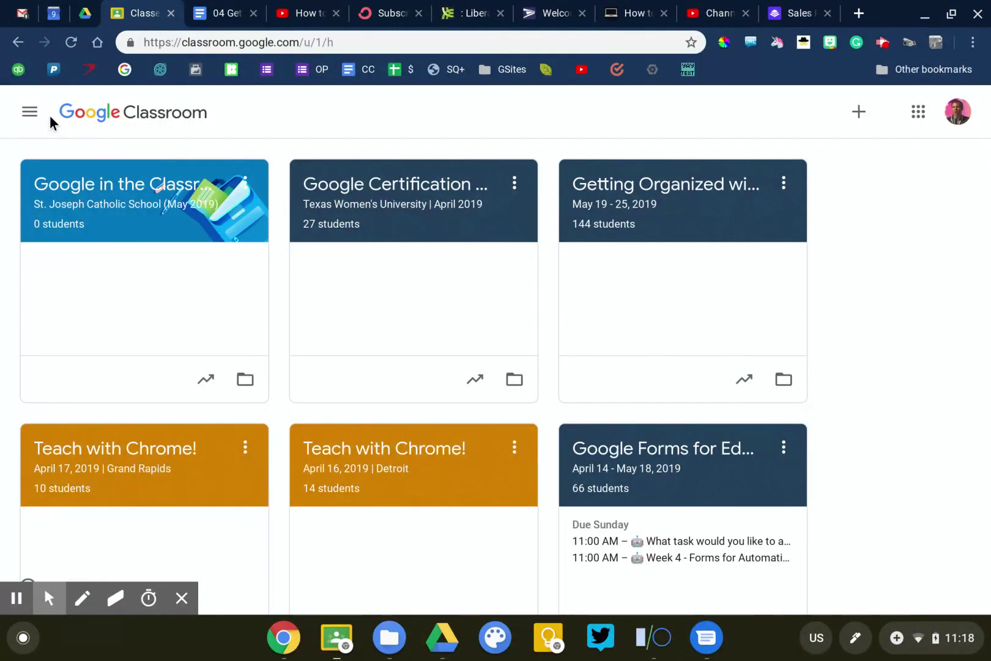
Reach the Archived Classes page from the navigation drawer
left_click(33, 111)
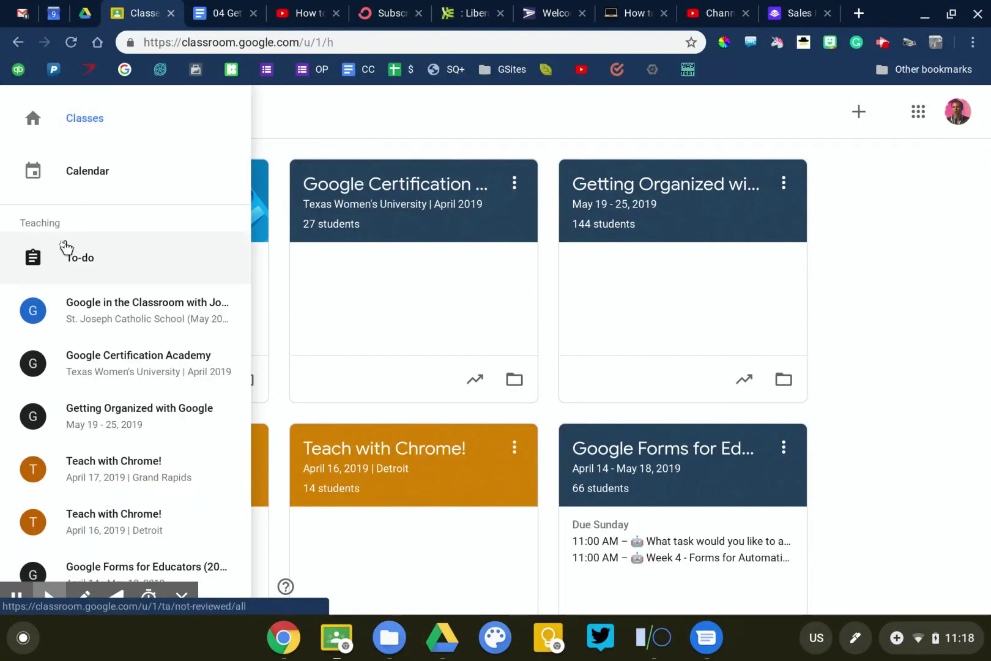
scroll(66, 248, "down", 5)
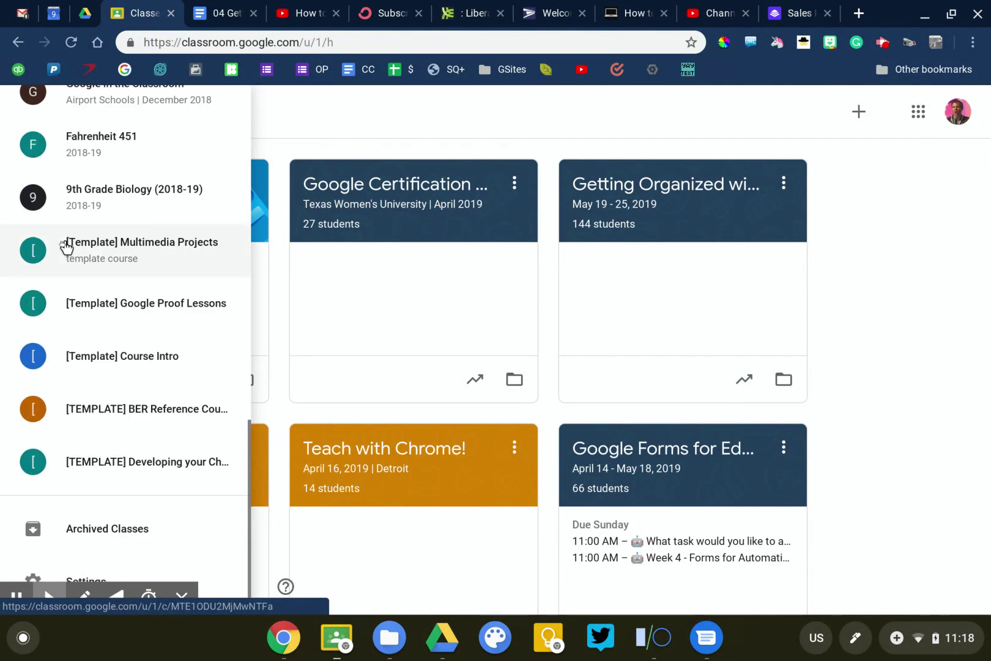
left_click(89, 531)
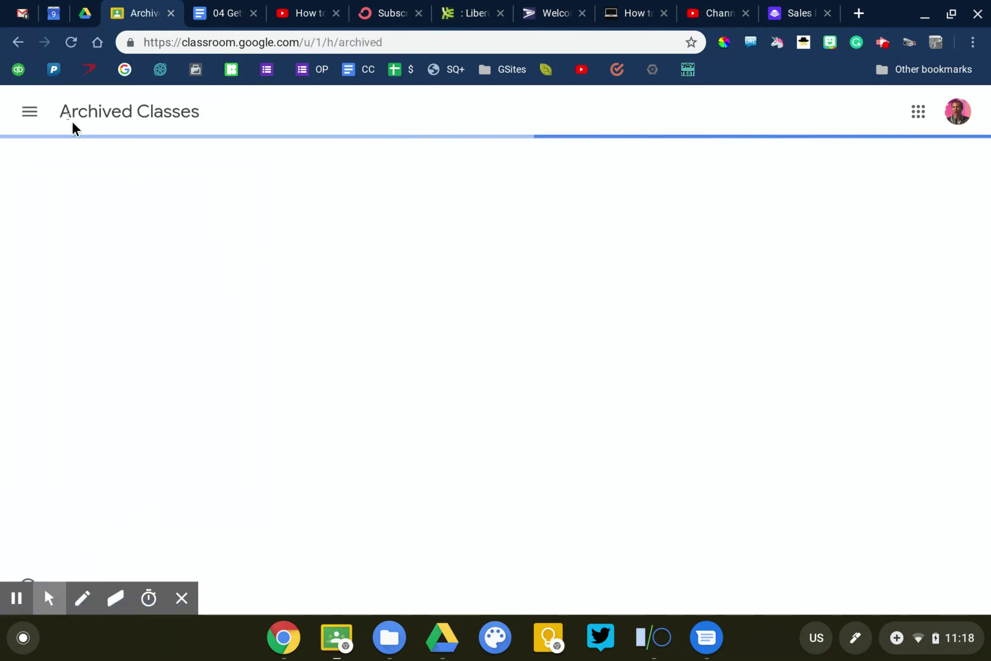
left_click(29, 111)
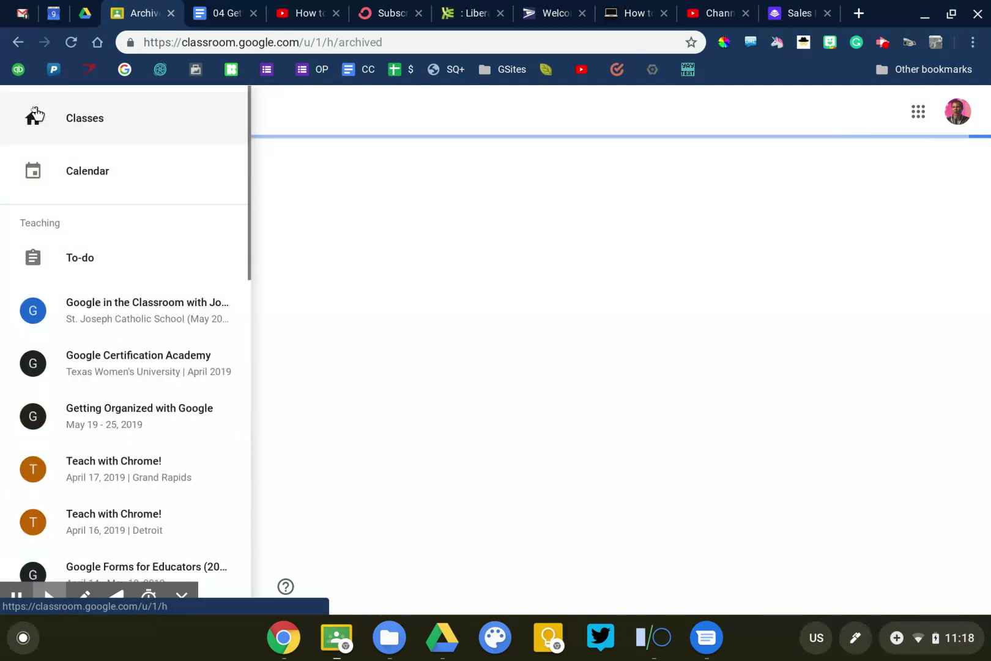
scroll(62, 394, "down", 8)
scroll(63, 394, "down", 4)
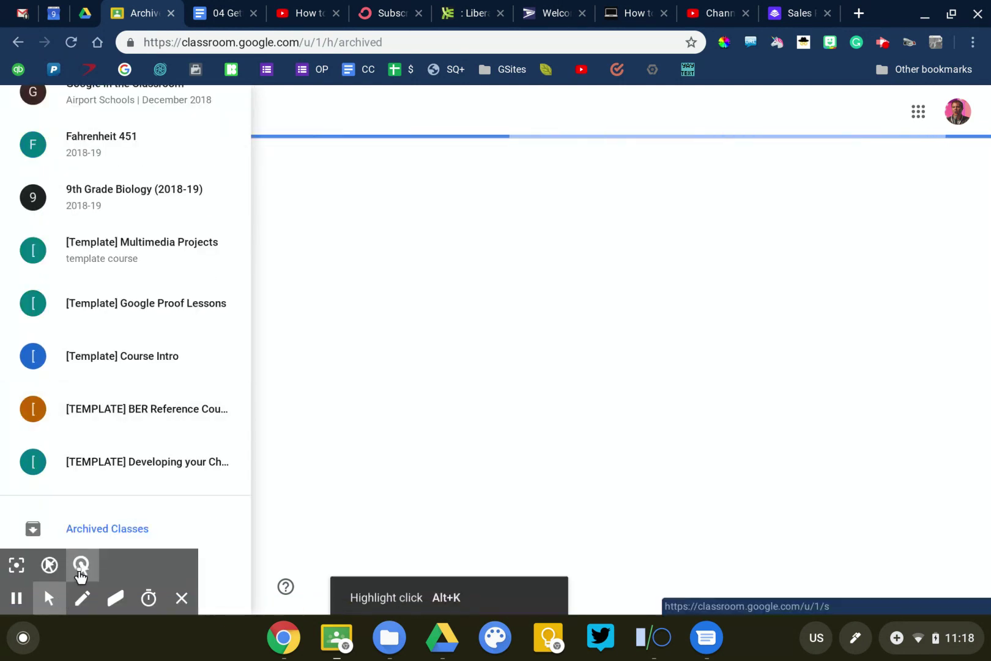
Show the Move, Copy, Restore, Delete menu for the archived Biology 2019-20 class
left_click(89, 529)
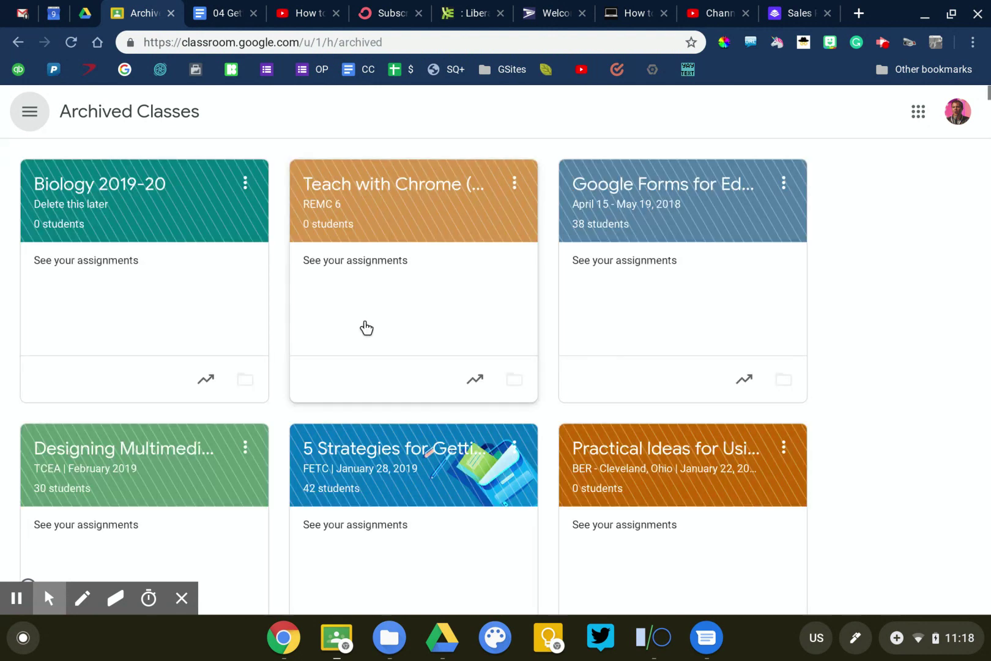
left_click(245, 182)
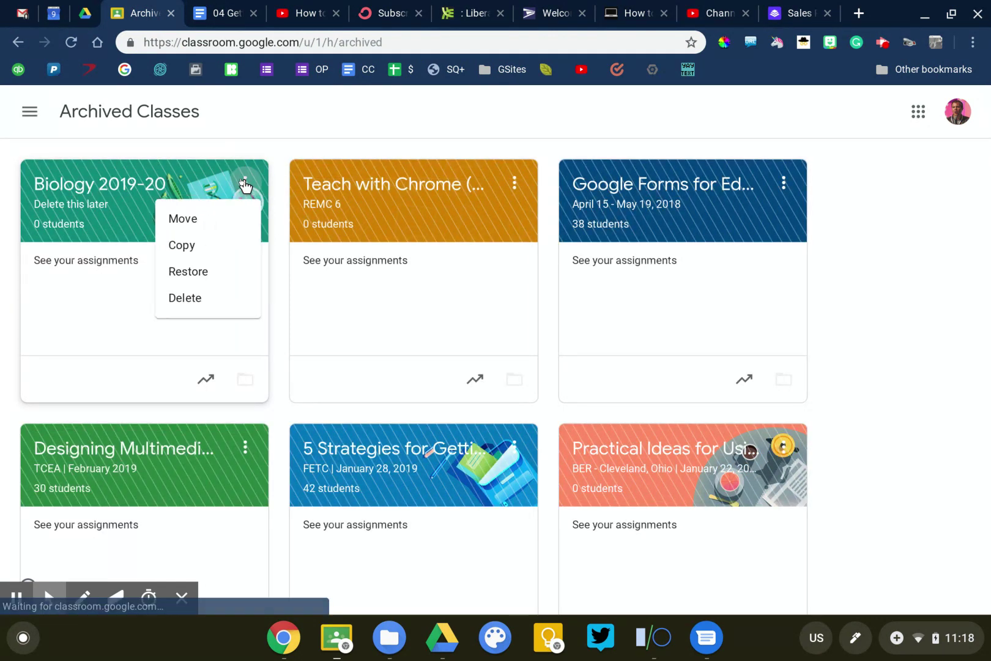